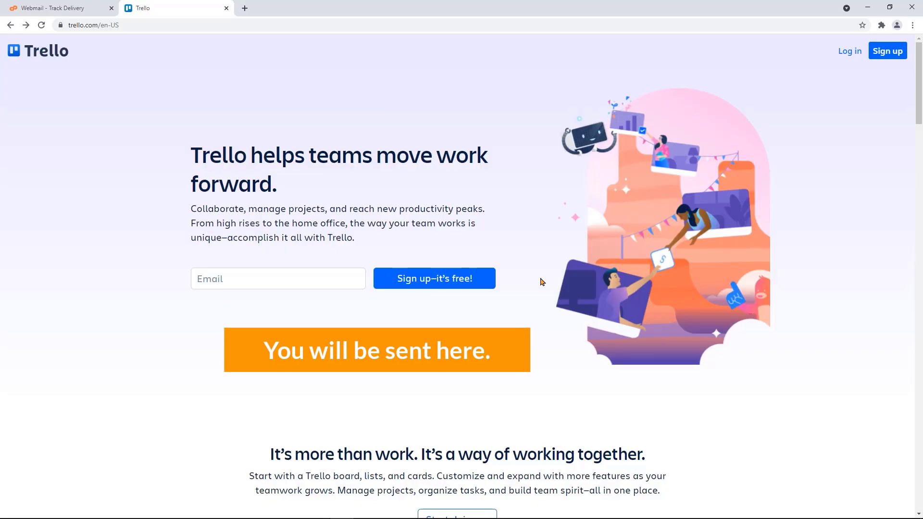
- Go from the Trello home page to the sign-up page and bring up paste options in its email field
{"action": "left_click", "coordinate": [874, 59]}
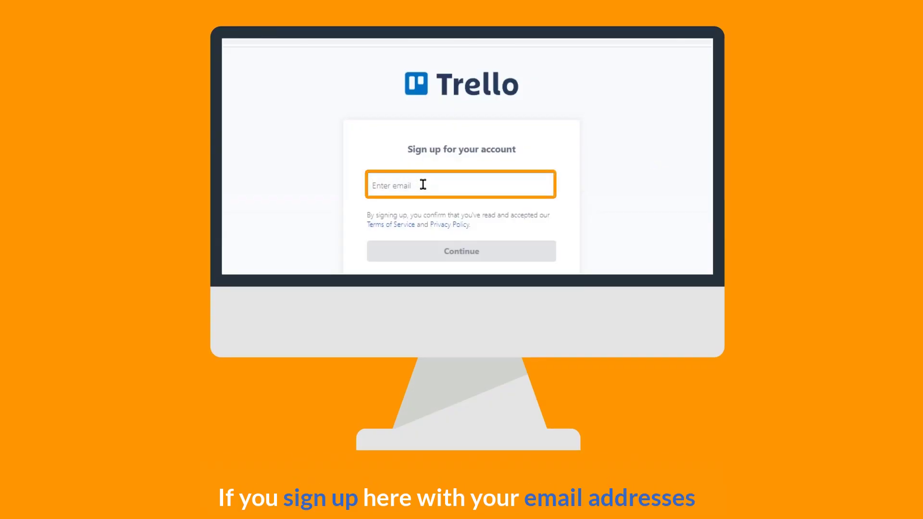
{"action": "right_click", "coordinate": [423, 185]}
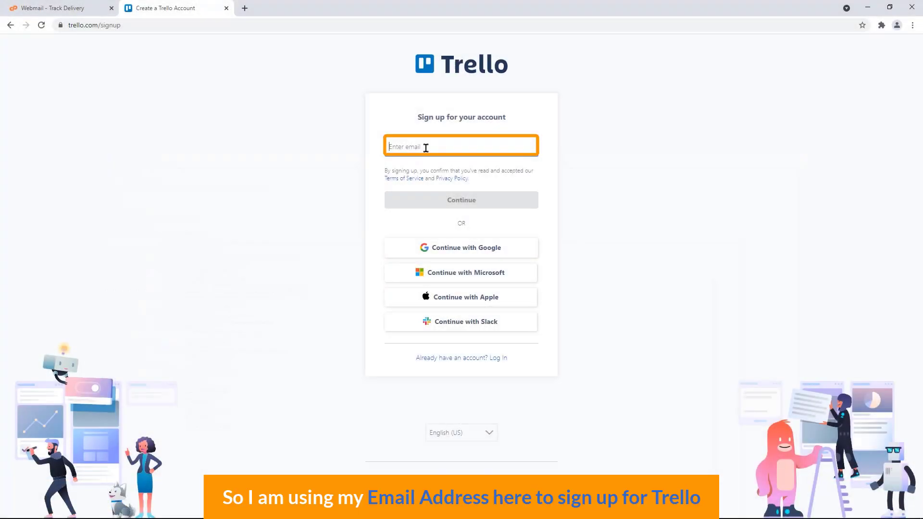
- Paste the account email, continue, enter the full name and submit the sign-up form
{"action": "right_click", "coordinate": [430, 146]}
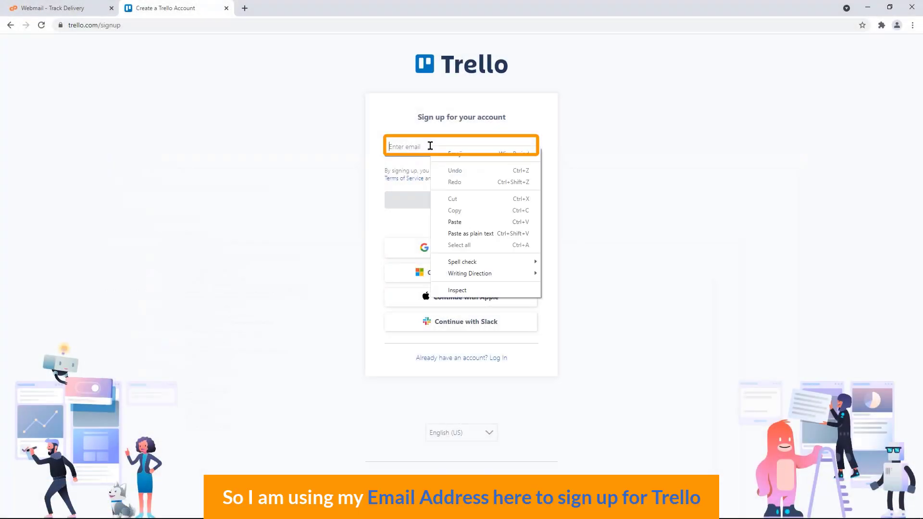
{"action": "left_click", "coordinate": [471, 223]}
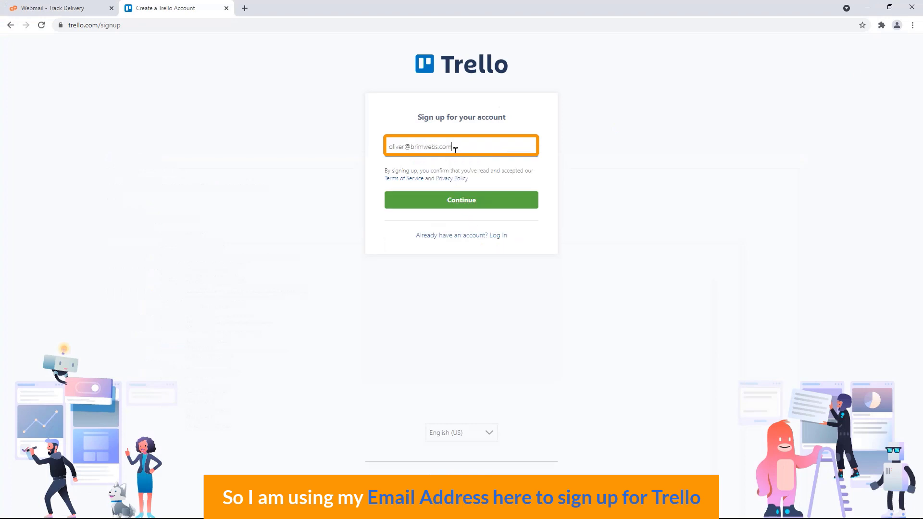
{"action": "left_click", "coordinate": [463, 202]}
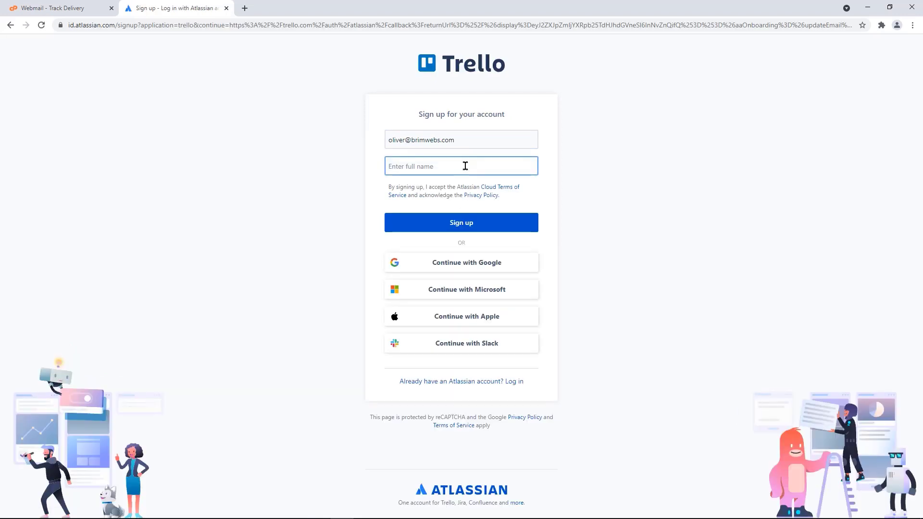
{"action": "type", "text": "Oliver"}
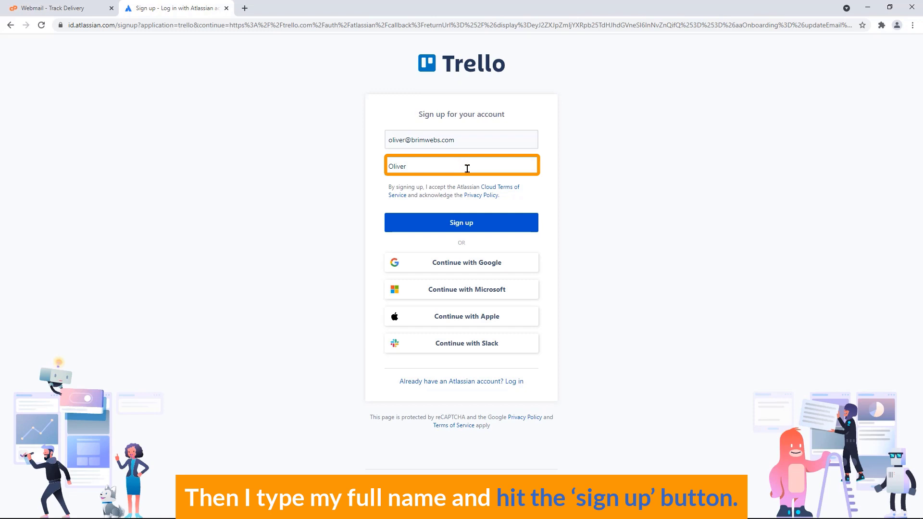
{"action": "left_click", "coordinate": [460, 224]}
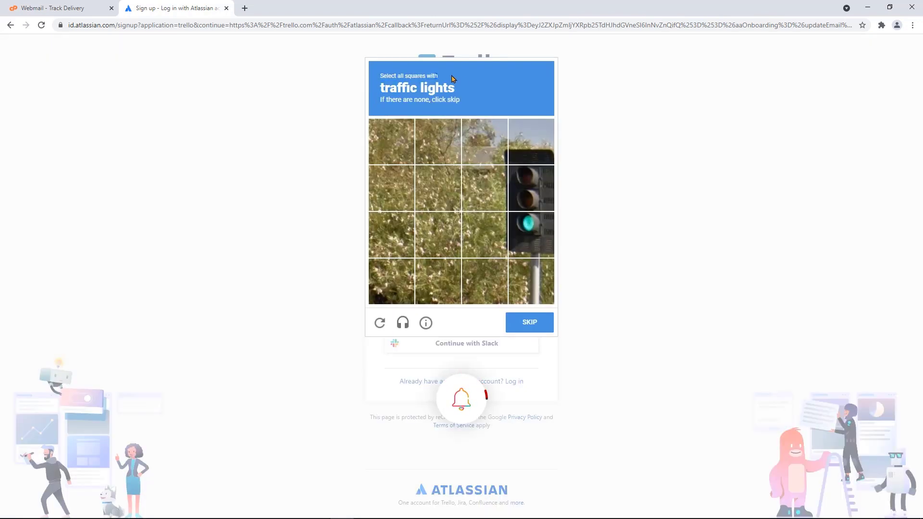
- Pass both traffic-light image captchas by marking the traffic-light tiles and verifying
{"action": "left_click_drag", "start_coordinate": [439, 77], "coordinate": [469, 93]}
{"action": "left_click", "coordinate": [528, 200]}
{"action": "left_click", "coordinate": [532, 247]}
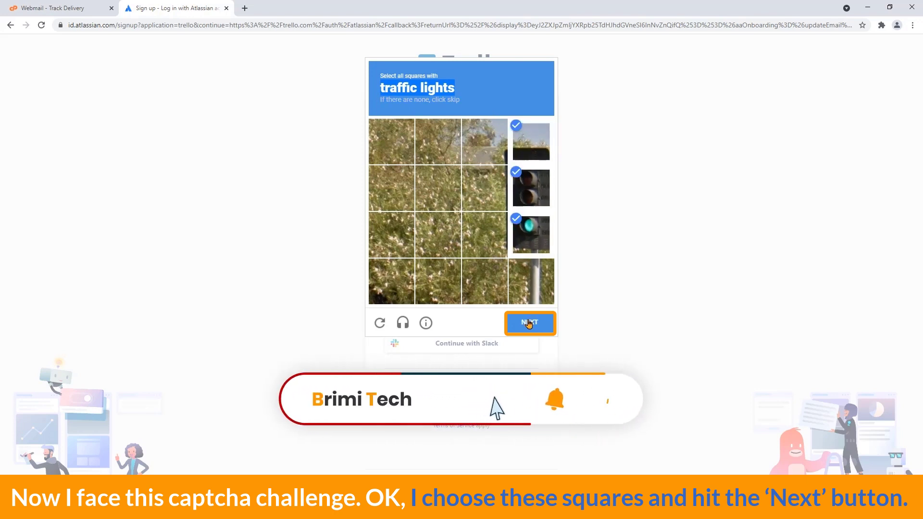
{"action": "left_click", "coordinate": [530, 323]}
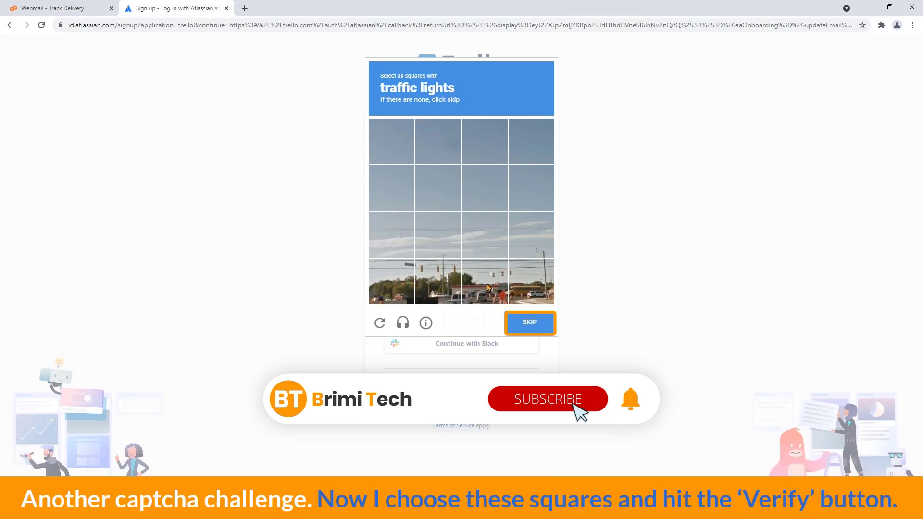
{"action": "left_click", "coordinate": [488, 288]}
{"action": "left_click", "coordinate": [524, 281]}
{"action": "left_click", "coordinate": [438, 283]}
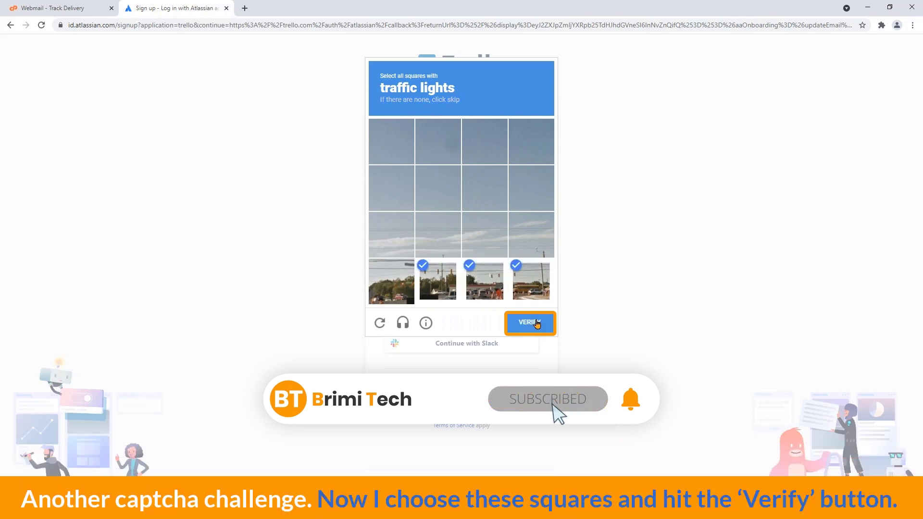
{"action": "left_click", "coordinate": [531, 323]}
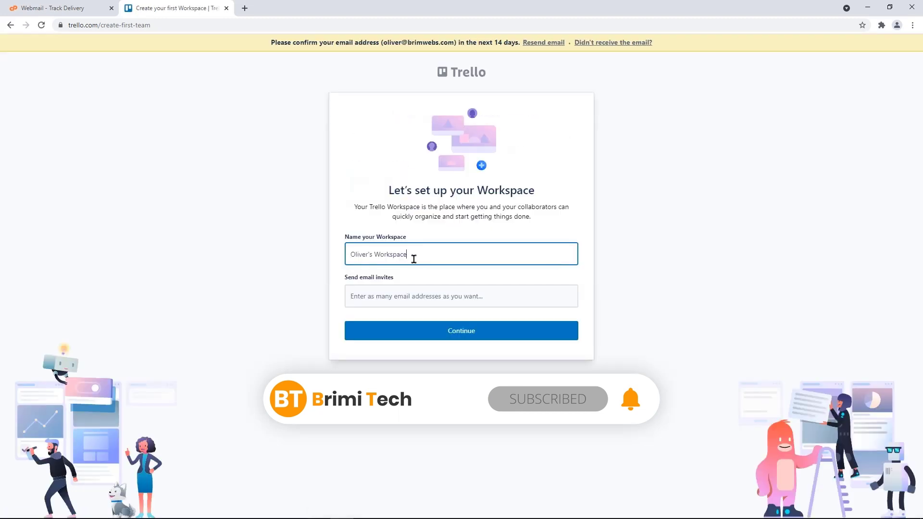
- Name the workspace 'Research & Development' and enter the first invitee's email address
{"action": "left_click_drag", "start_coordinate": [411, 257], "coordinate": [351, 258]}
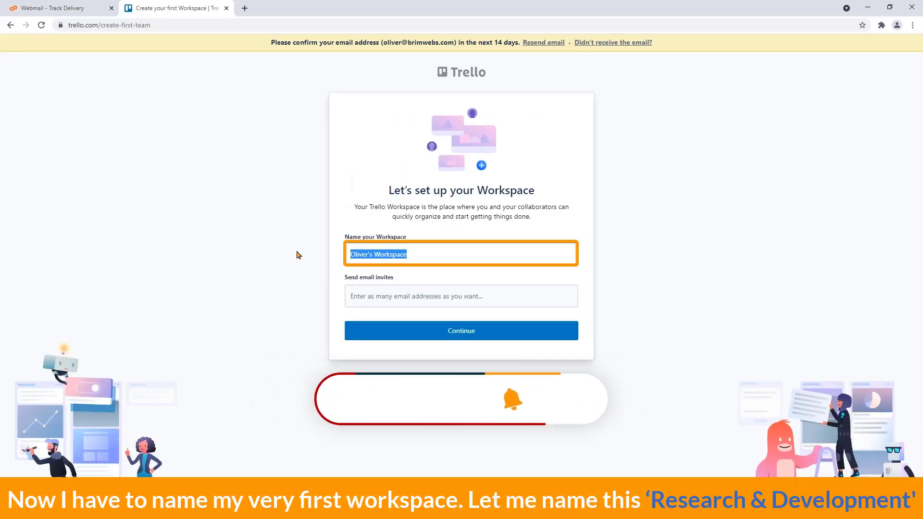
{"action": "key", "text": "BackSpace"}
{"action": "type", "text": "Re"}
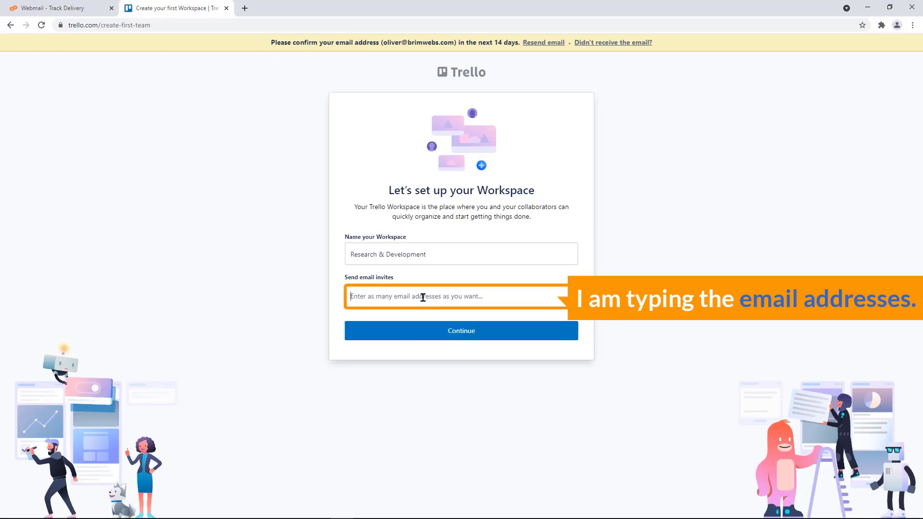
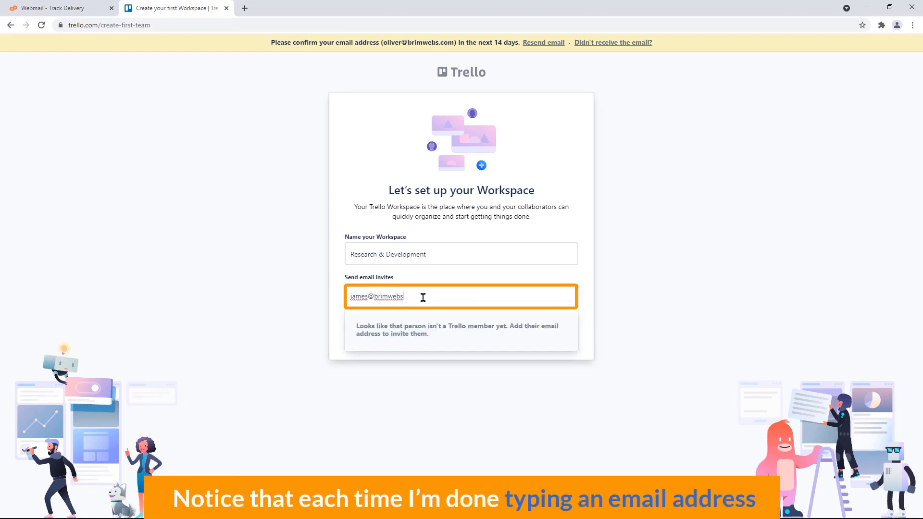
- Add the typed and pasted colleague email addresses as invites and submit the workspace setup
{"action": "key", "text": "Return"}
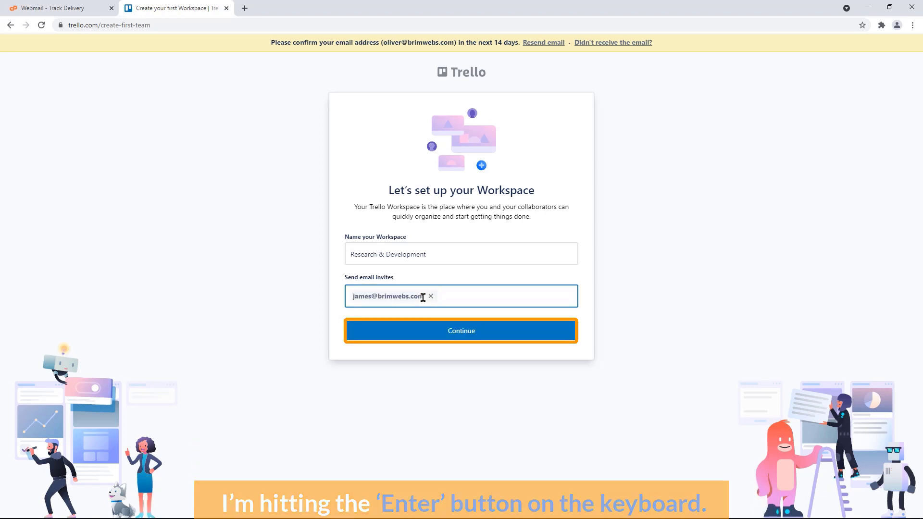
{"action": "right_click", "coordinate": [380, 307]}
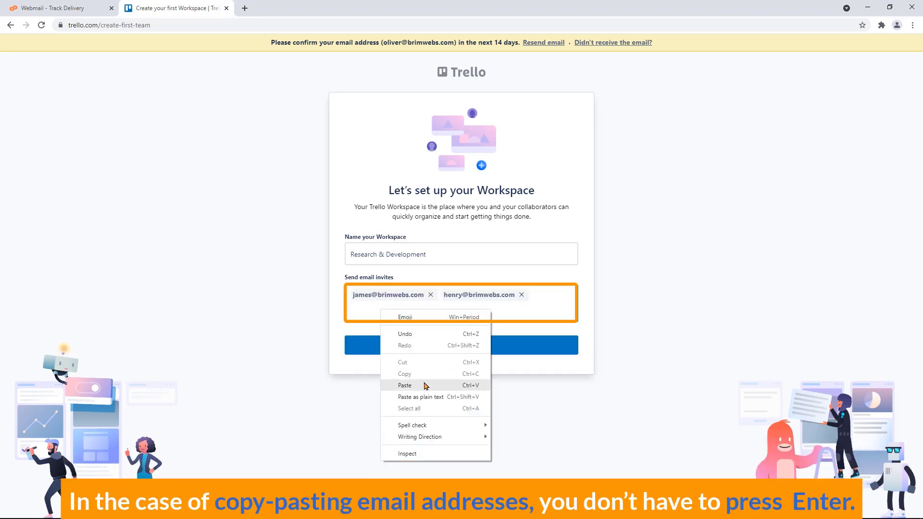
{"action": "left_click", "coordinate": [405, 386]}
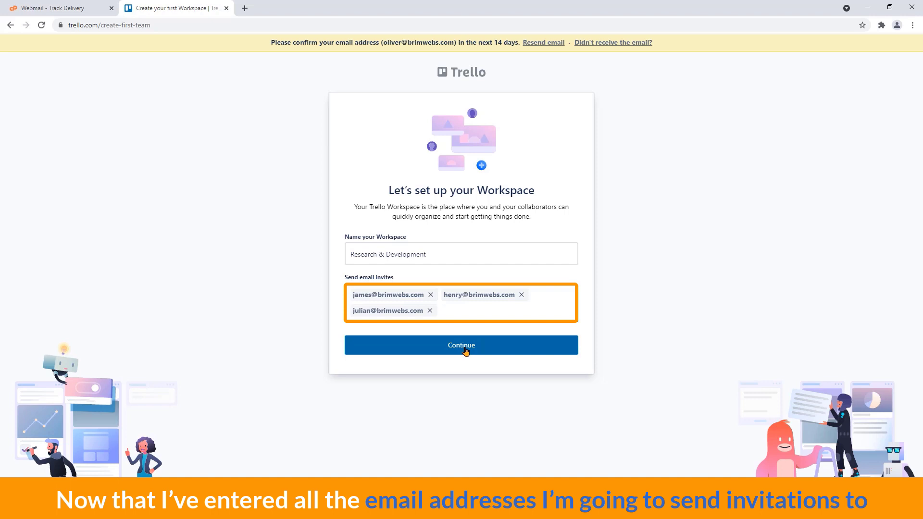
{"action": "left_click", "coordinate": [465, 351]}
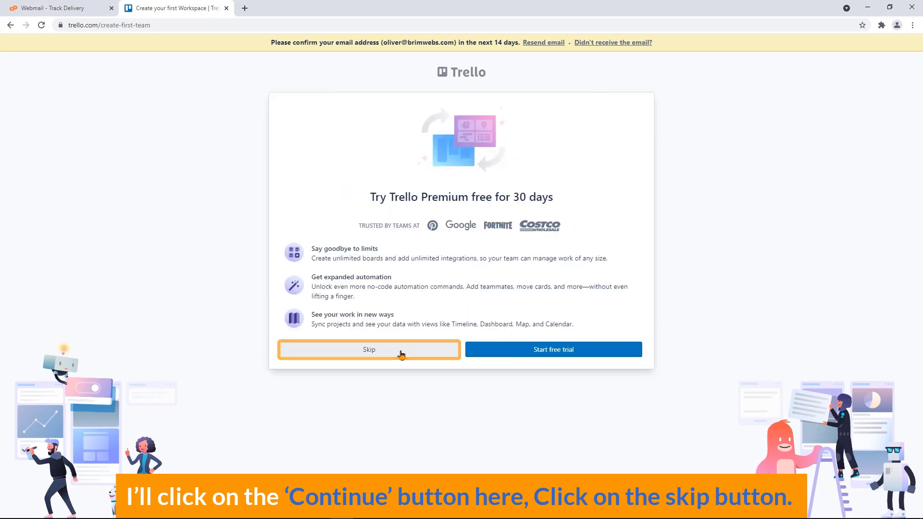
- Skip the Premium trial offer and enter the Research & Development workspace
{"action": "left_click", "coordinate": [402, 355]}
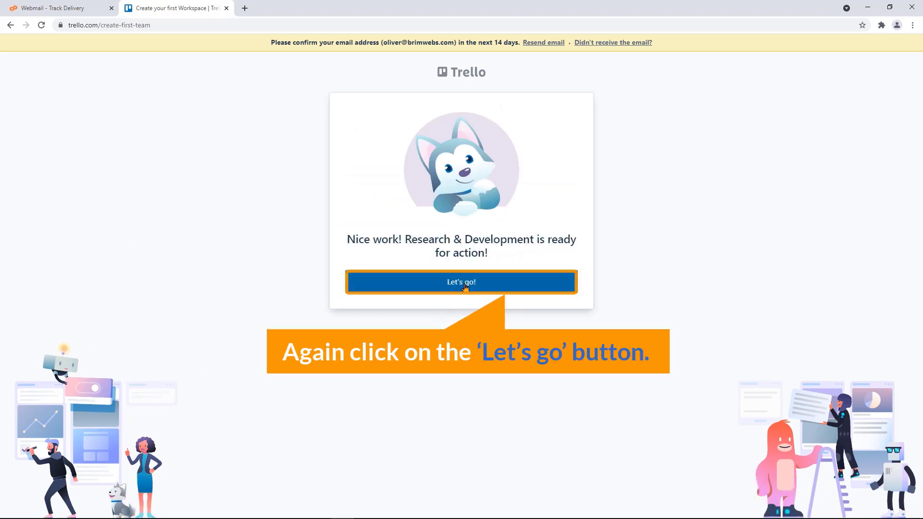
{"action": "left_click", "coordinate": [465, 286]}
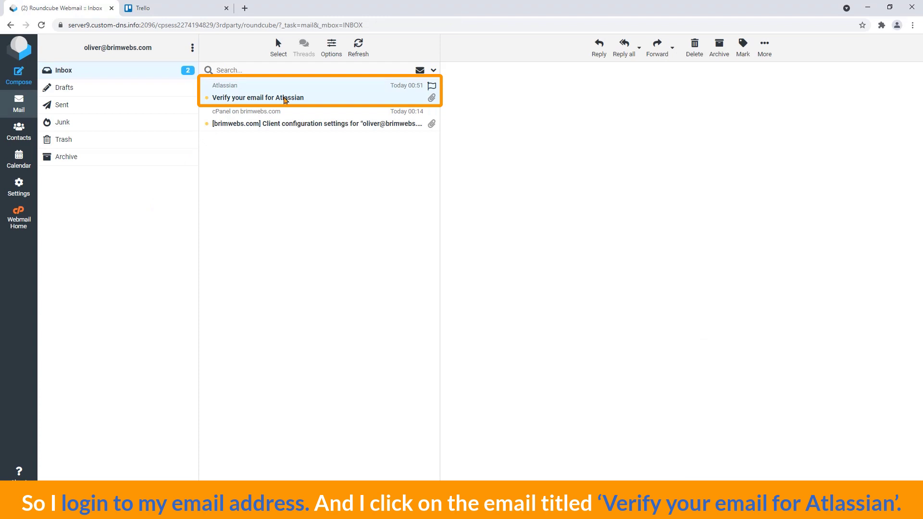
- Open the 'Verify your email for Atlassian' message and follow its verification link
{"action": "left_click", "coordinate": [285, 100]}
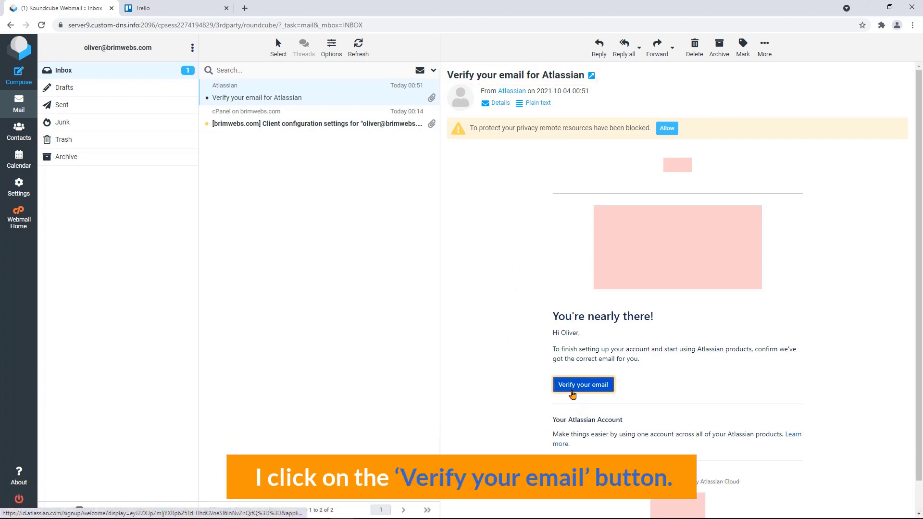
{"action": "left_click", "coordinate": [558, 386]}
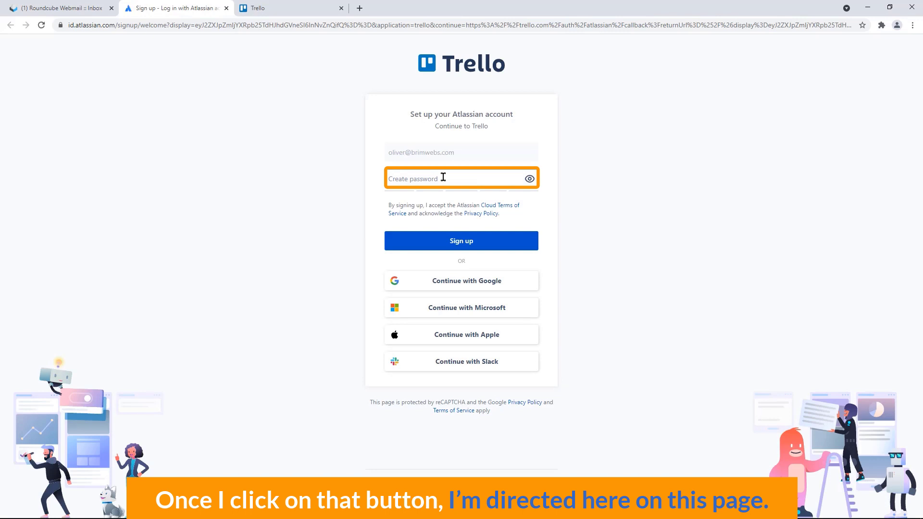
- Create the account password, submit the Atlassian setup, and dismiss Chrome's save-password bubble
{"action": "type", "text": "a"}
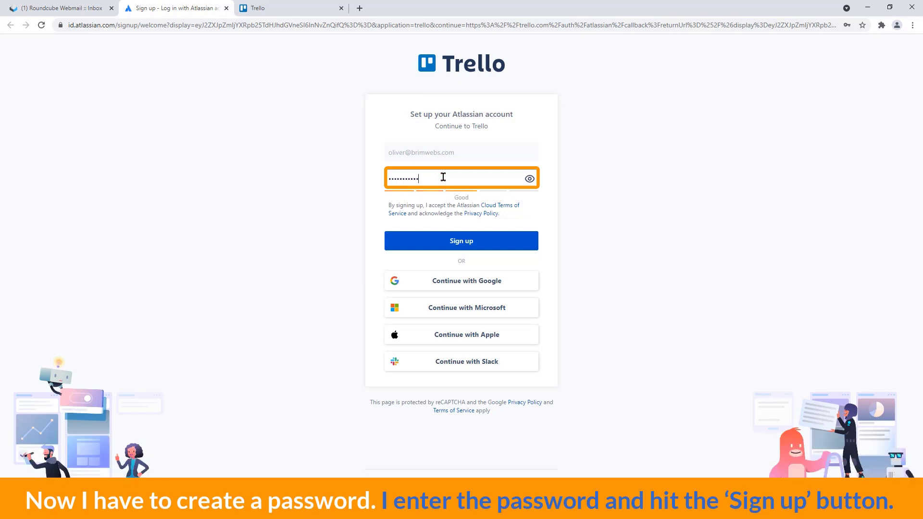
{"action": "left_click", "coordinate": [469, 243]}
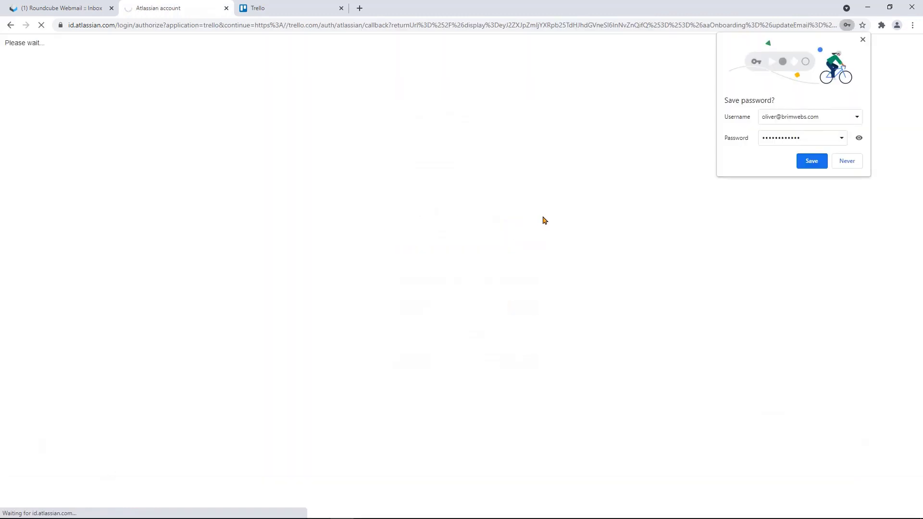
{"action": "left_click", "coordinate": [864, 40]}
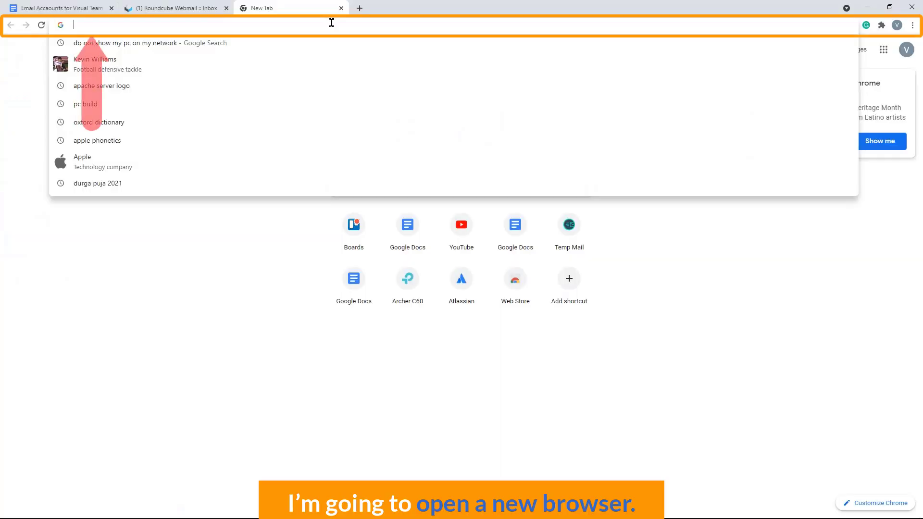
- Load the webmail server server9.custom-dns.info:2096 in a new browser tab
{"action": "type", "text": "//server9.custom-dns.info:2096/"}
{"action": "key", "text": "Return"}
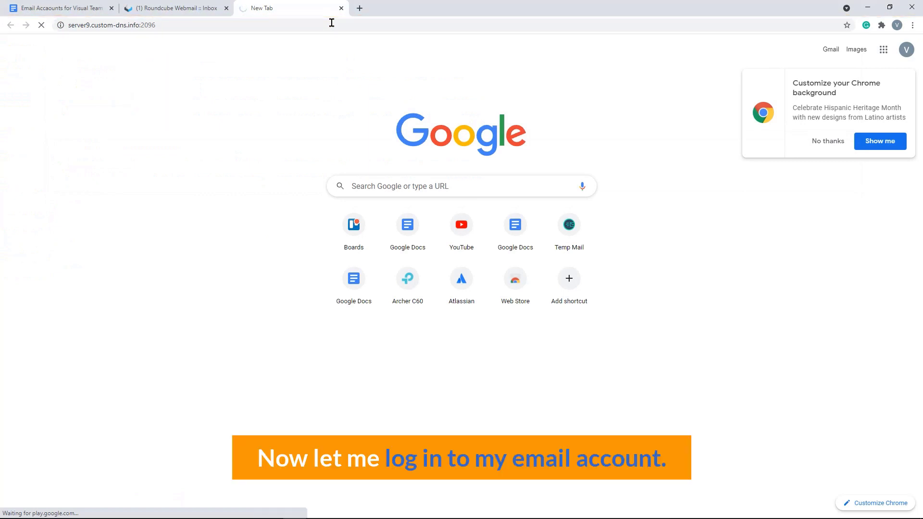
- Log in to the invitee's webmail using the saved login credentials
{"action": "left_click", "coordinate": [492, 165]}
{"action": "key", "text": "Down"}
{"action": "key", "text": "Return"}
{"action": "left_click", "coordinate": [400, 207]}
{"action": "left_click", "coordinate": [443, 243]}
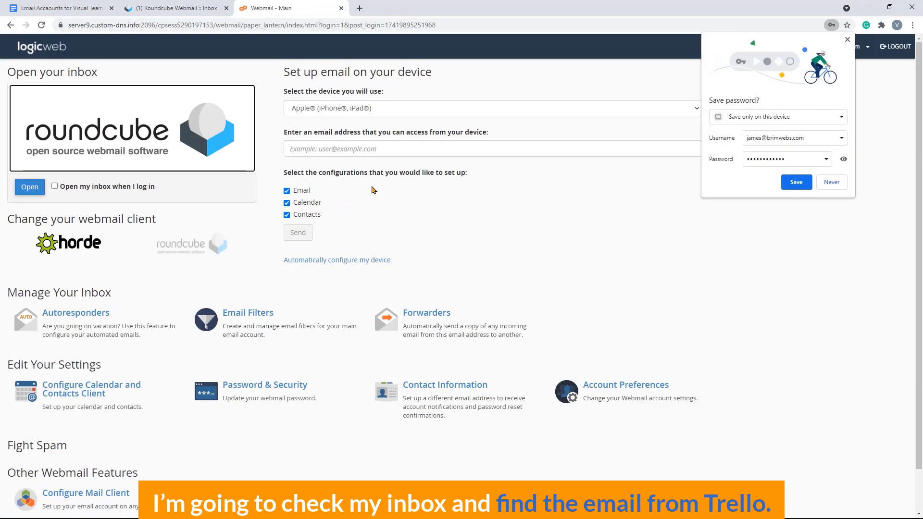
- Open the workspace invitation in the Roundcube inbox and join Research & Development
{"action": "left_click", "coordinate": [30, 187]}
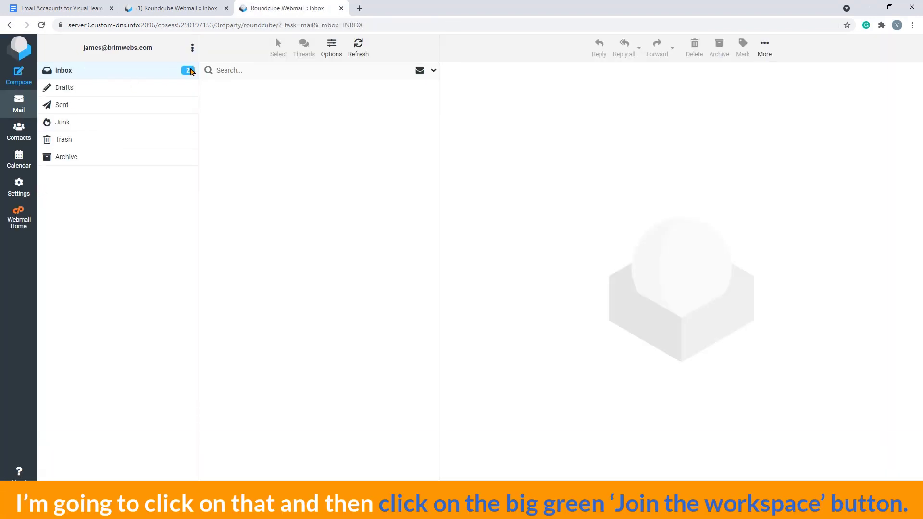
{"action": "left_click", "coordinate": [371, 95]}
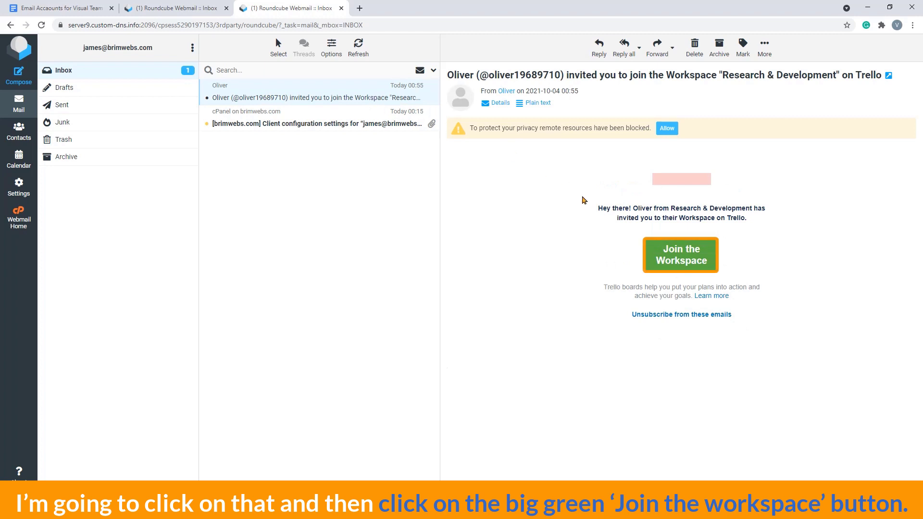
{"action": "left_click", "coordinate": [691, 260]}
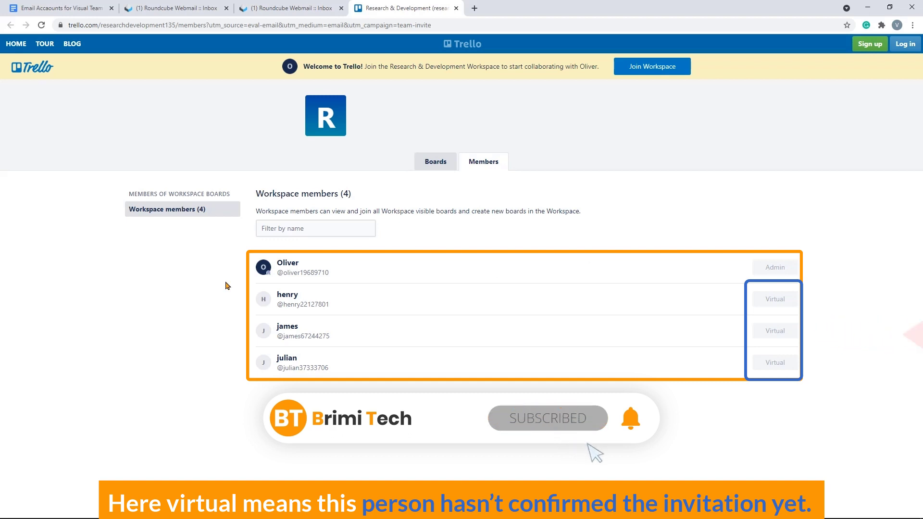
- Accept the invitation via Join Workspace in the welcome banner
{"action": "left_click", "coordinate": [642, 71]}
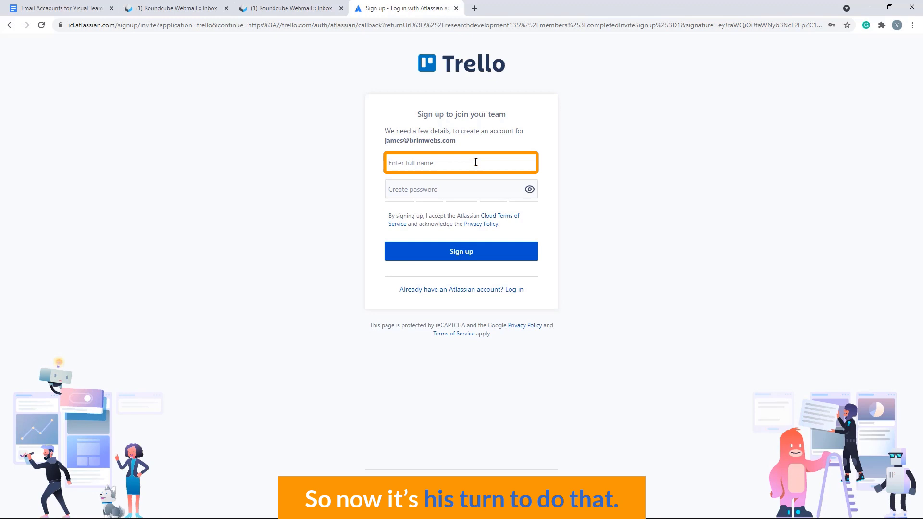
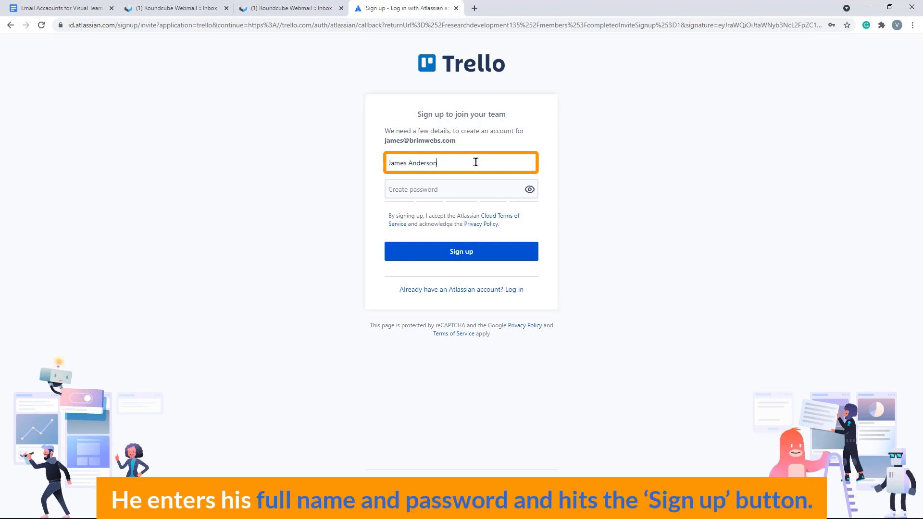
- Complete the invitee's sign-up with their full name and a new password
{"action": "left_click", "coordinate": [458, 188]}
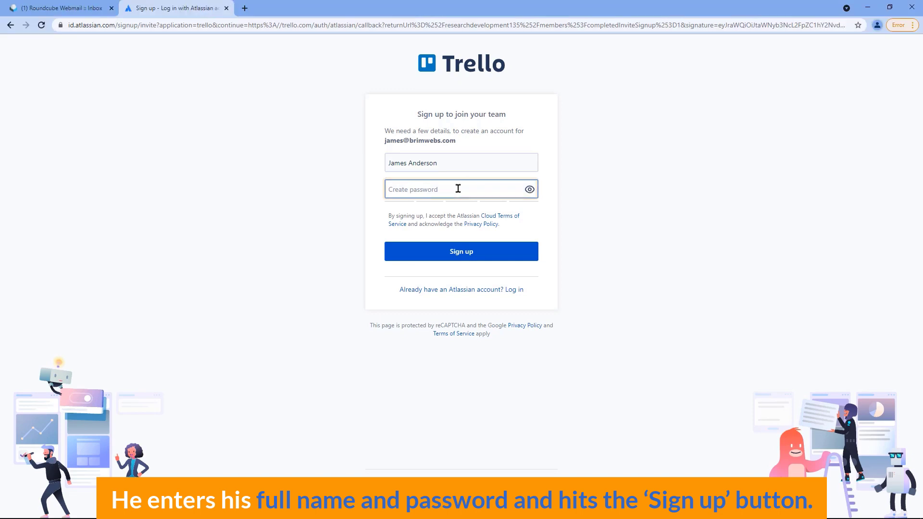
{"action": "left_click", "coordinate": [454, 256]}
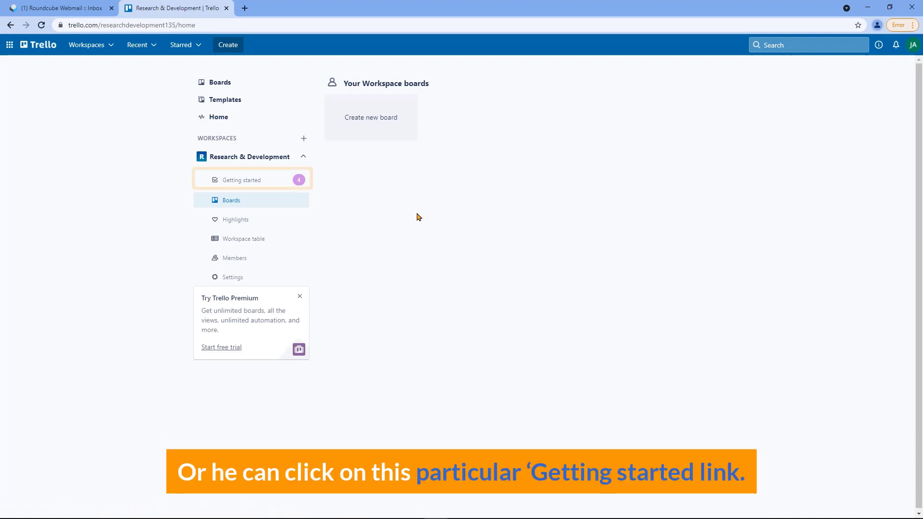
- Open the Research & Development Getting started checklist from the sidebar
{"action": "left_click", "coordinate": [284, 179]}
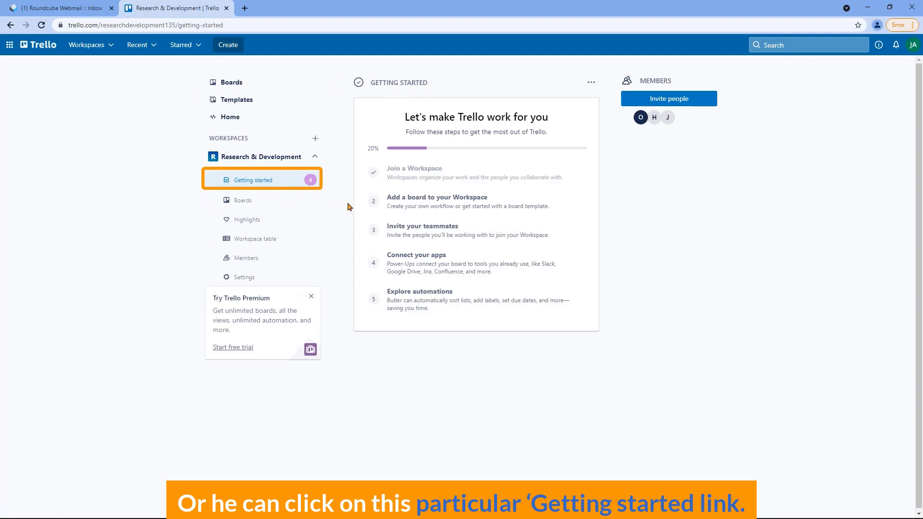